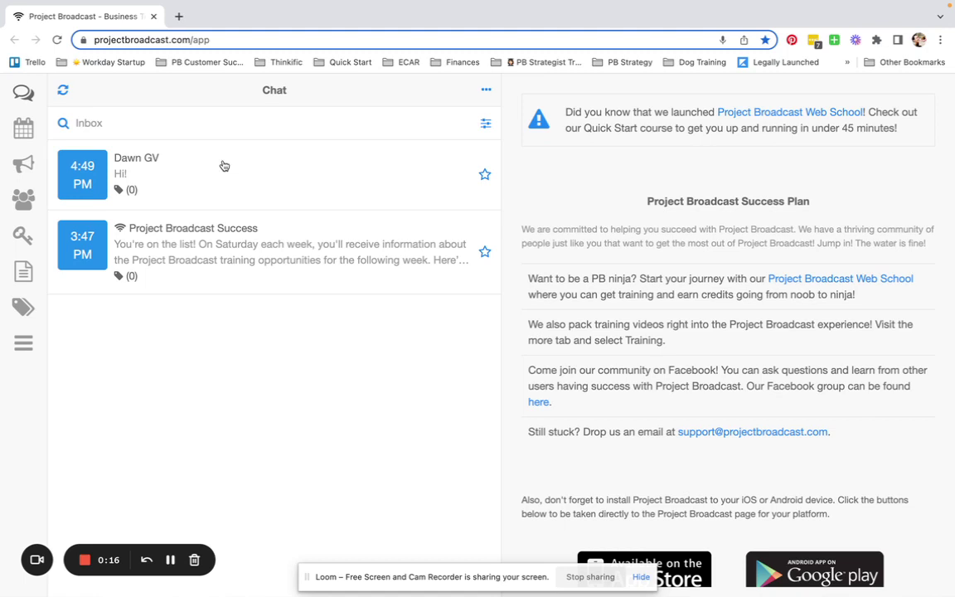
Open the contact's chat conversation showing the 4:49 pm 'Hi!' message.
{"action": "left_click", "coordinate": [150, 174]}
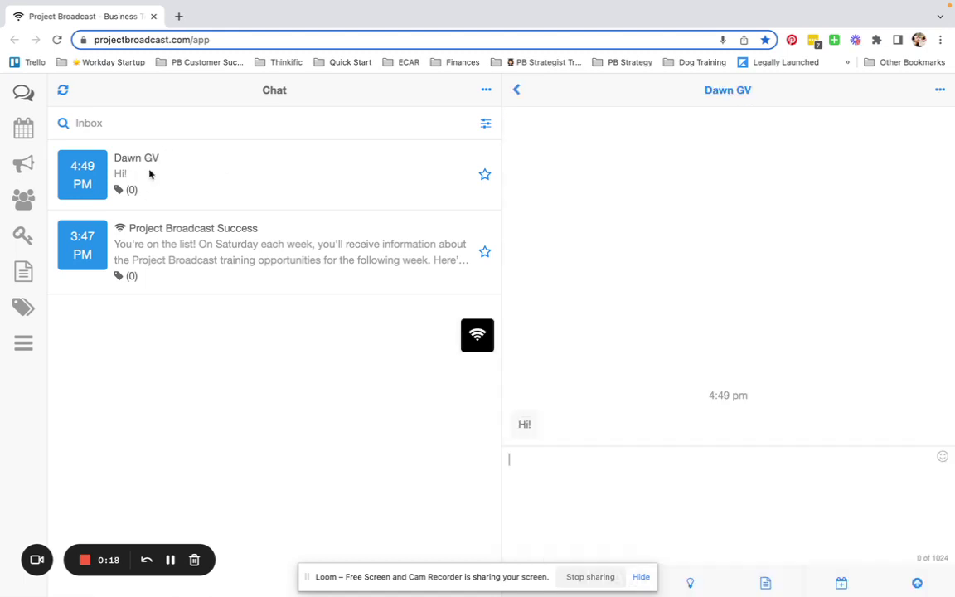
Refresh the Contacts list, open the contact's profile, and enable Do Not Message with OK.
{"action": "left_click", "coordinate": [24, 201]}
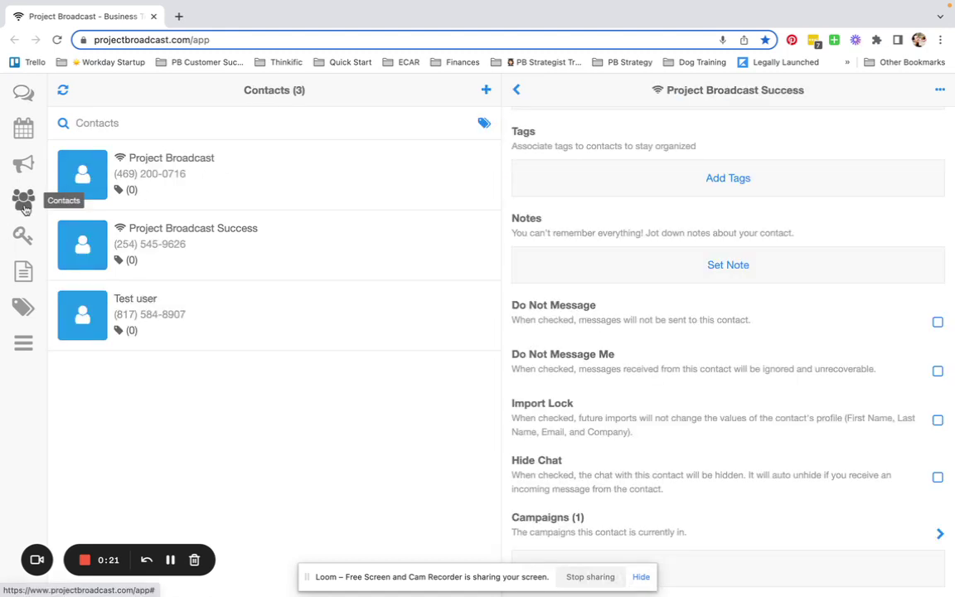
{"action": "left_click", "coordinate": [63, 90]}
{"action": "left_click", "coordinate": [131, 222]}
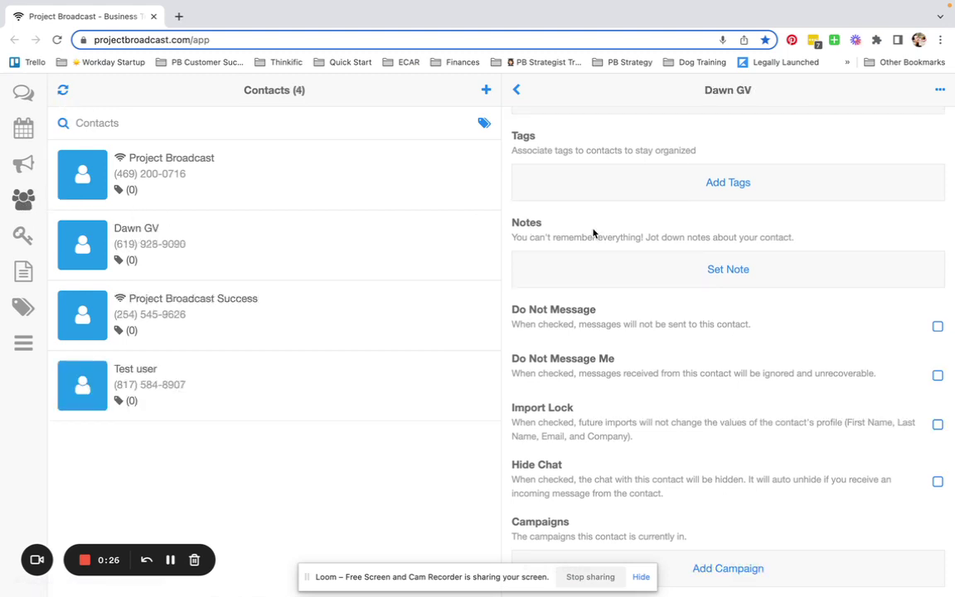
{"action": "scroll", "coordinate": [594, 233], "scroll_direction": "up", "scroll_amount": 5}
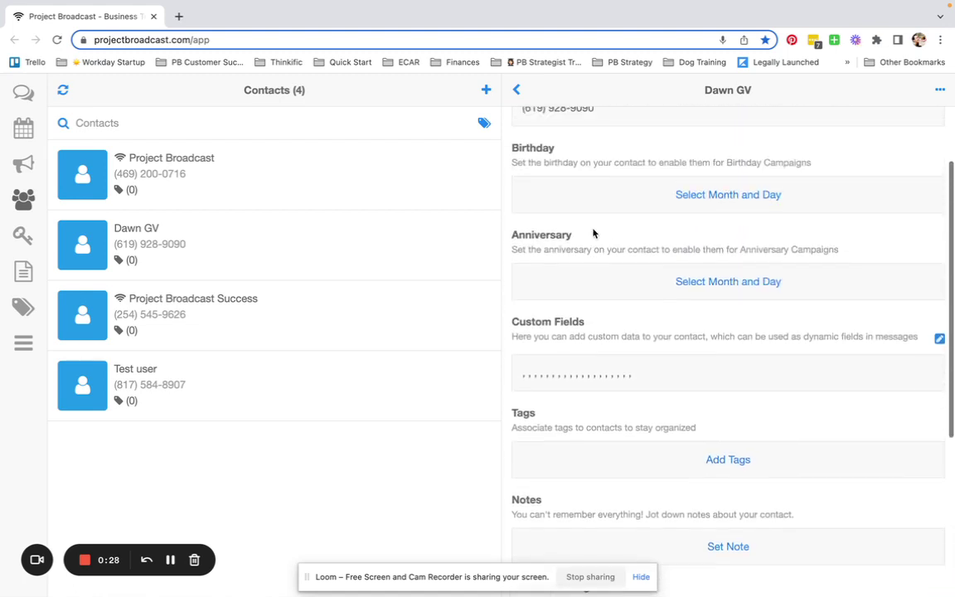
{"action": "scroll", "coordinate": [594, 233], "scroll_direction": "down", "scroll_amount": 5}
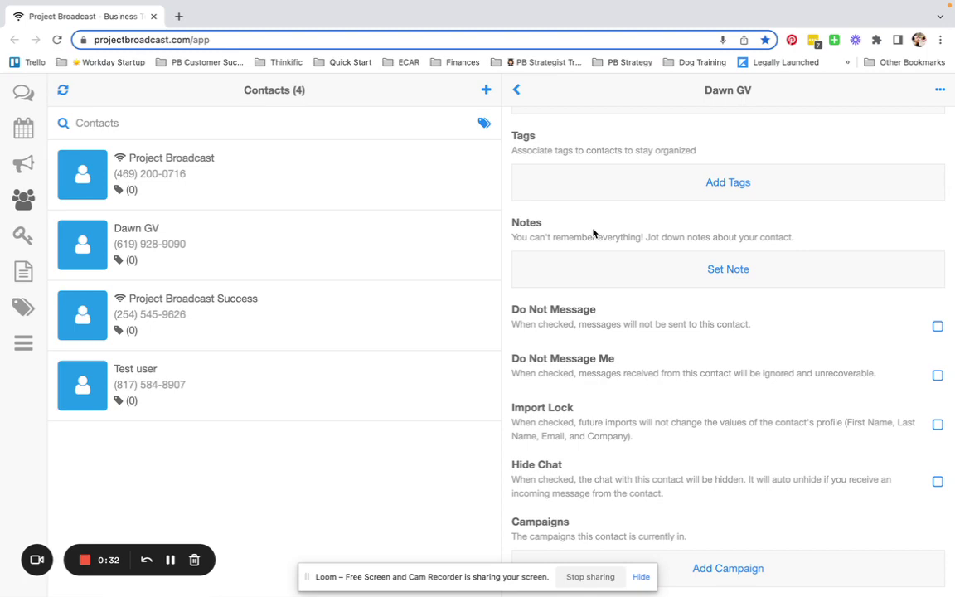
{"action": "left_click", "coordinate": [938, 328]}
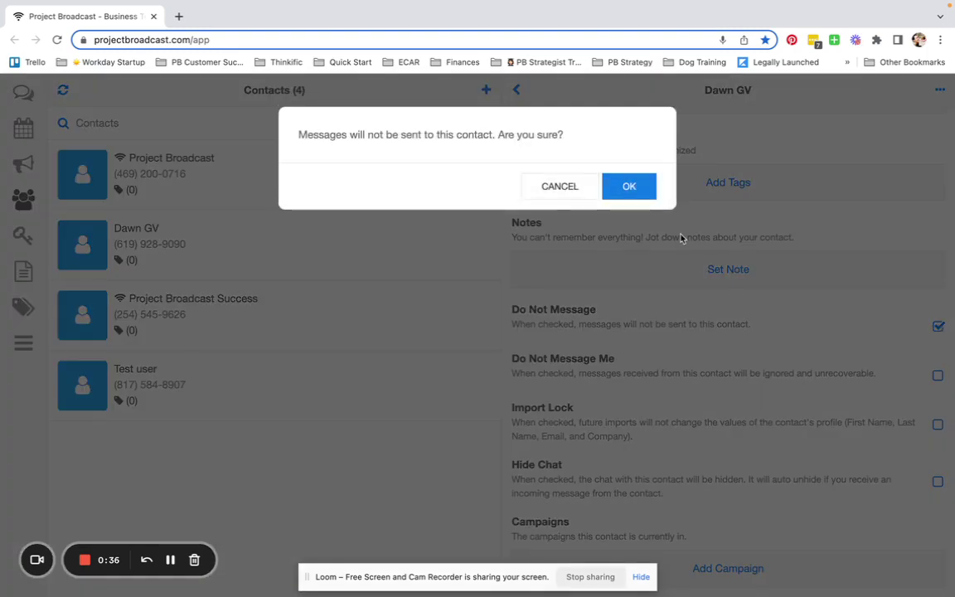
{"action": "left_click", "coordinate": [629, 182]}
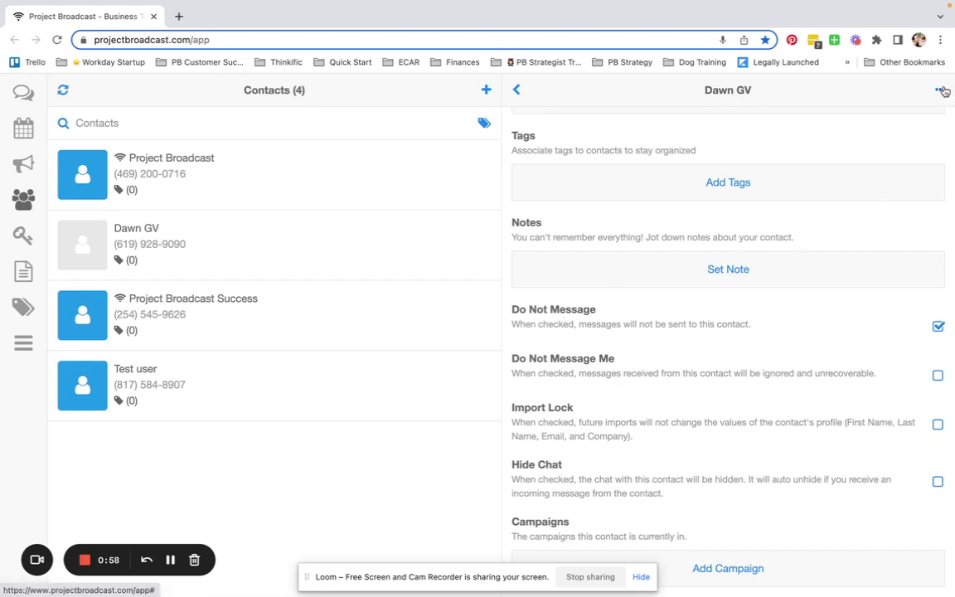
Archive the contact through its ••• menu with Archive Contact, confirming with OK.
{"action": "left_click", "coordinate": [942, 92]}
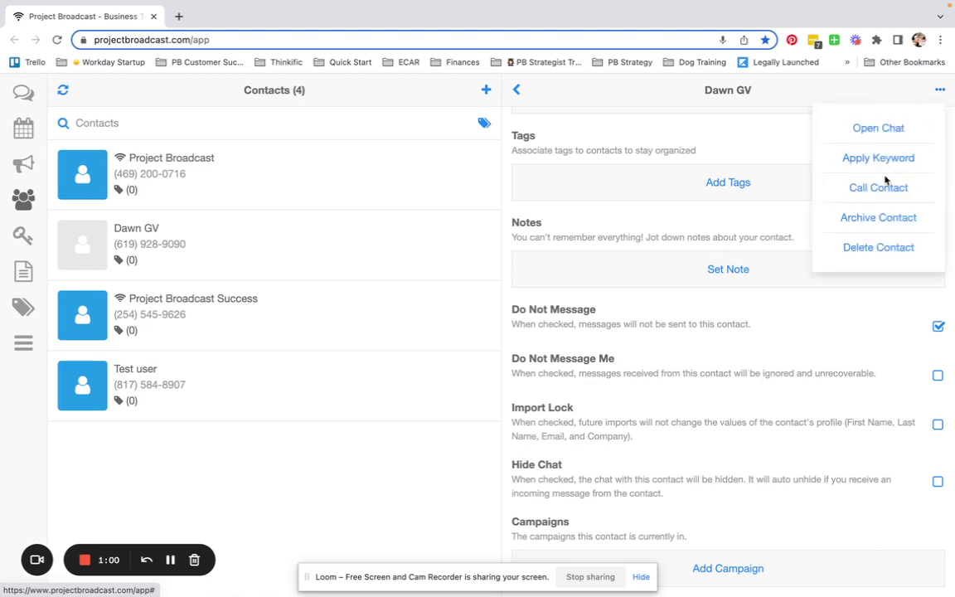
{"action": "left_click", "coordinate": [878, 219]}
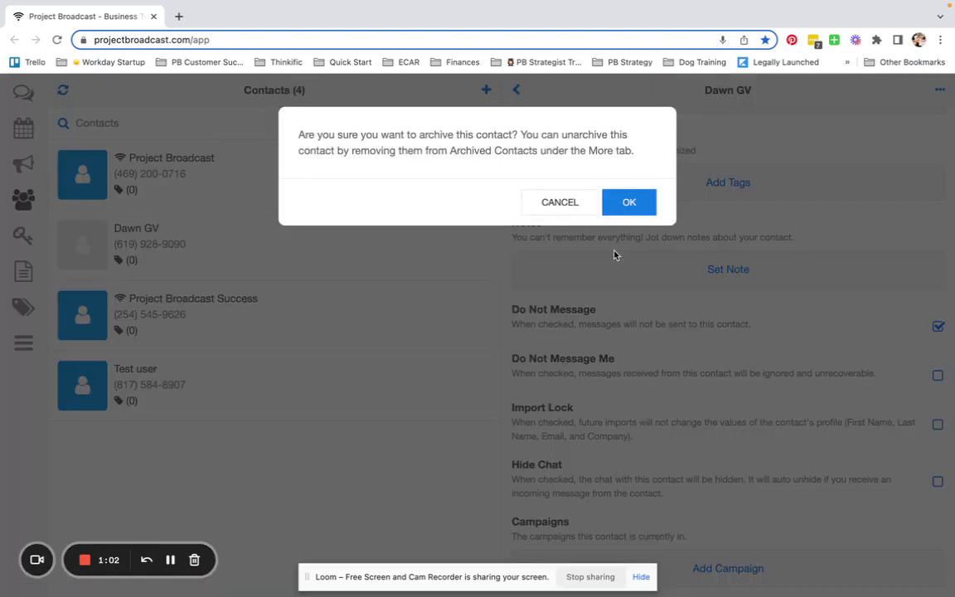
{"action": "left_click", "coordinate": [628, 203]}
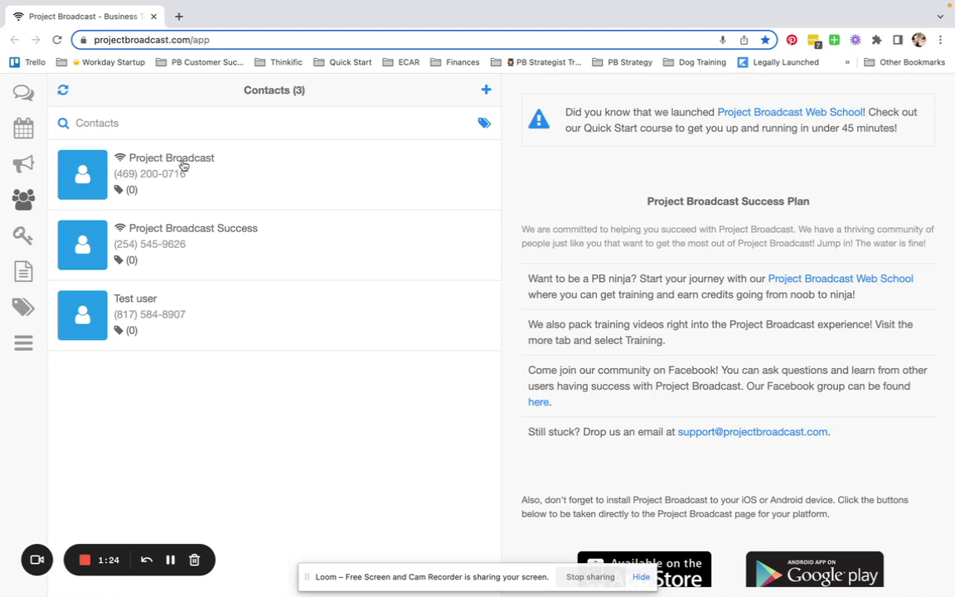
Unarchive the contact from Archived Contacts and refresh Contacts so it counts 4 again.
{"action": "left_click", "coordinate": [23, 342]}
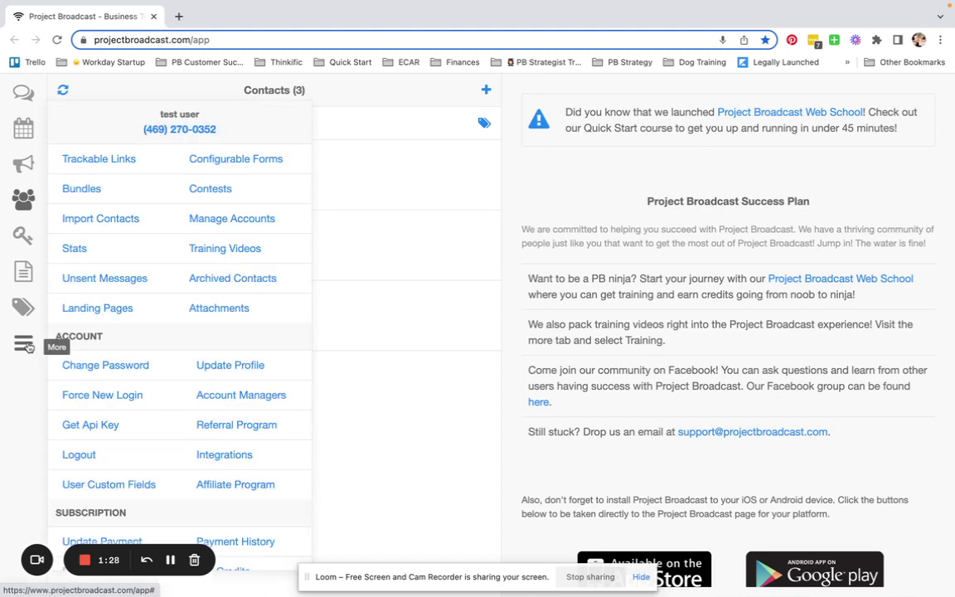
{"action": "left_click", "coordinate": [213, 280]}
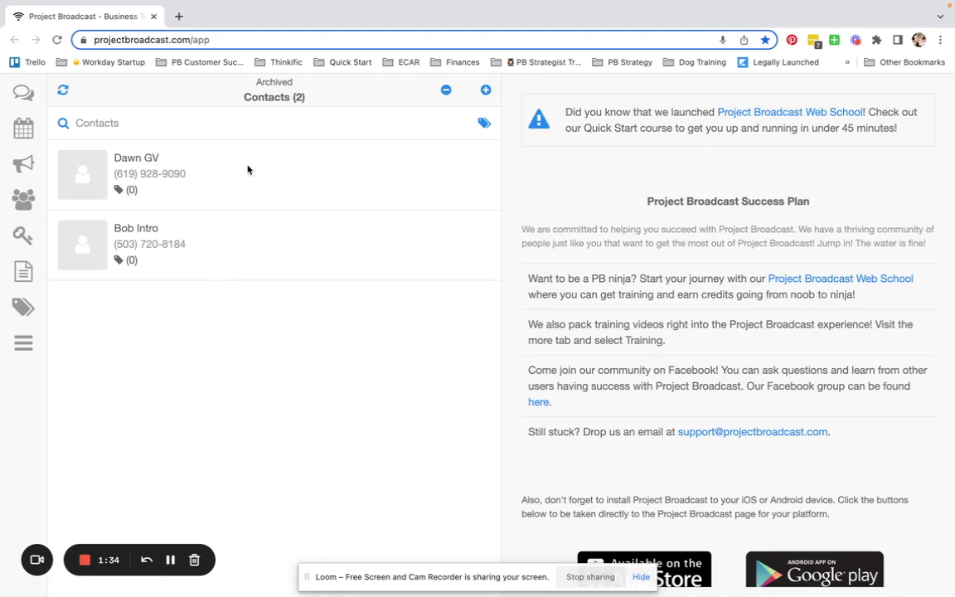
{"action": "left_click", "coordinate": [446, 91]}
{"action": "left_click", "coordinate": [378, 238]}
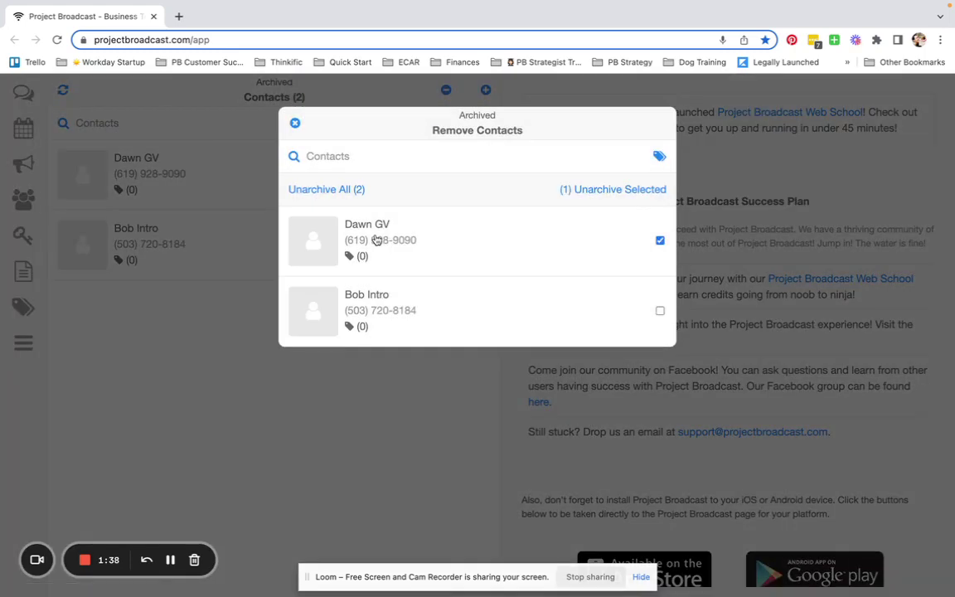
{"action": "left_click", "coordinate": [616, 190]}
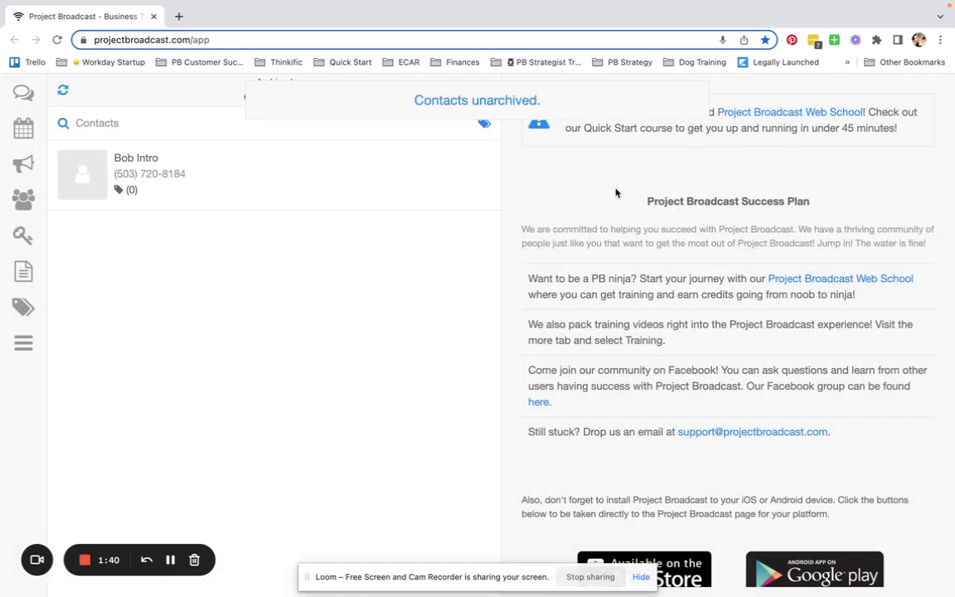
{"action": "left_click", "coordinate": [23, 199]}
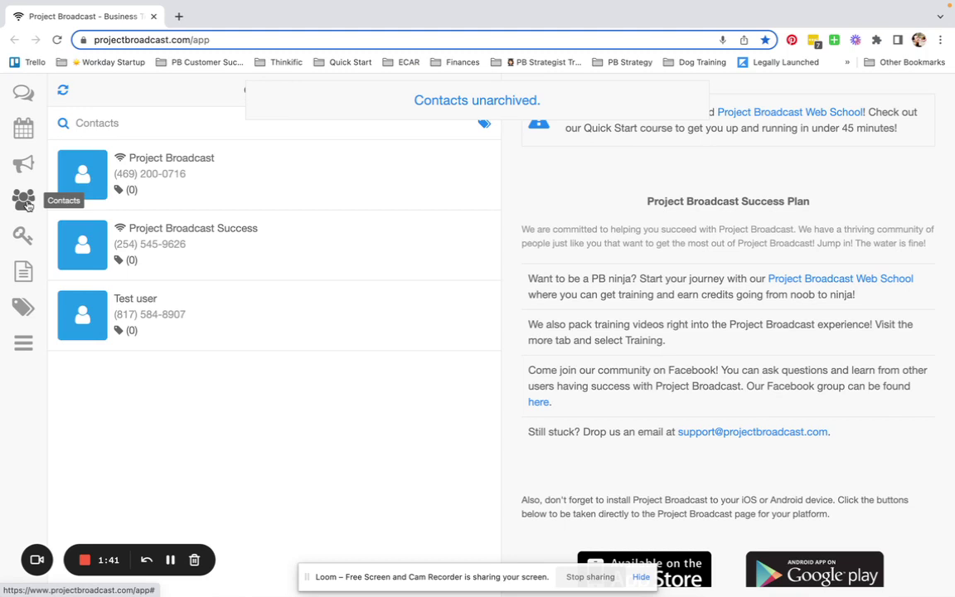
{"action": "left_click", "coordinate": [65, 91]}
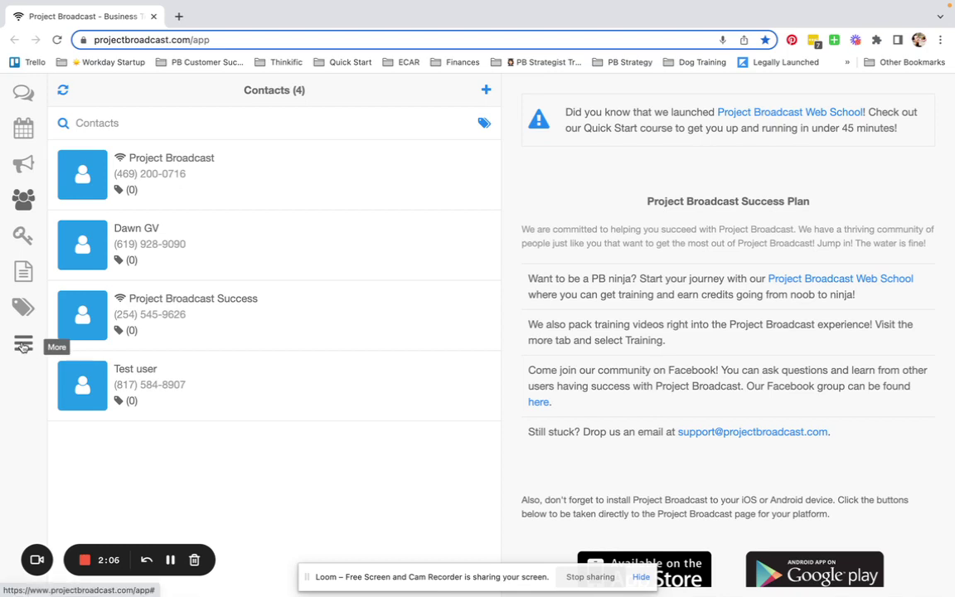
Start Delete Contacts under More > Misc and accept the warning by entering CONTINUE.
{"action": "left_click", "coordinate": [23, 346]}
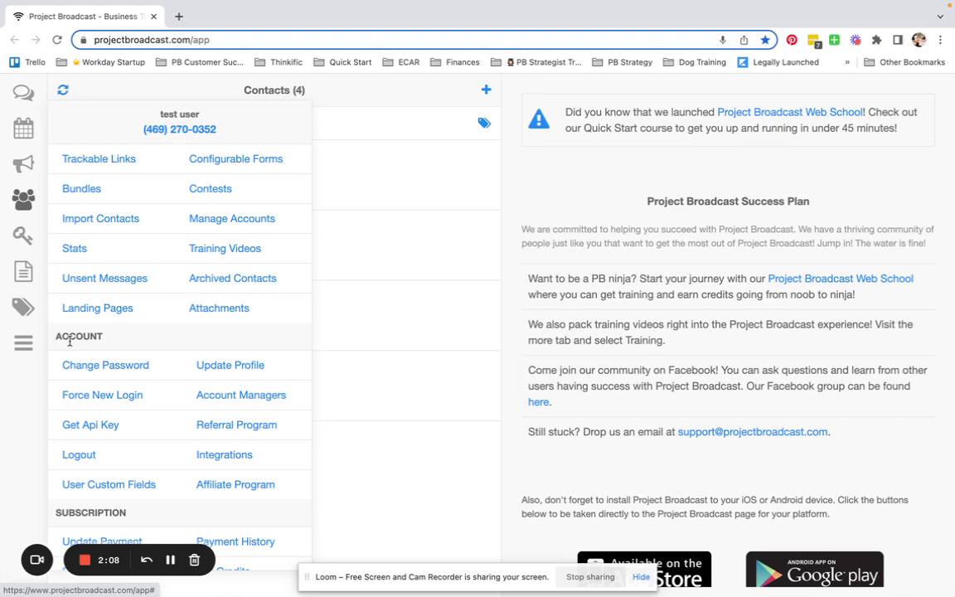
{"action": "scroll", "coordinate": [70, 340], "scroll_direction": "down", "scroll_amount": 5}
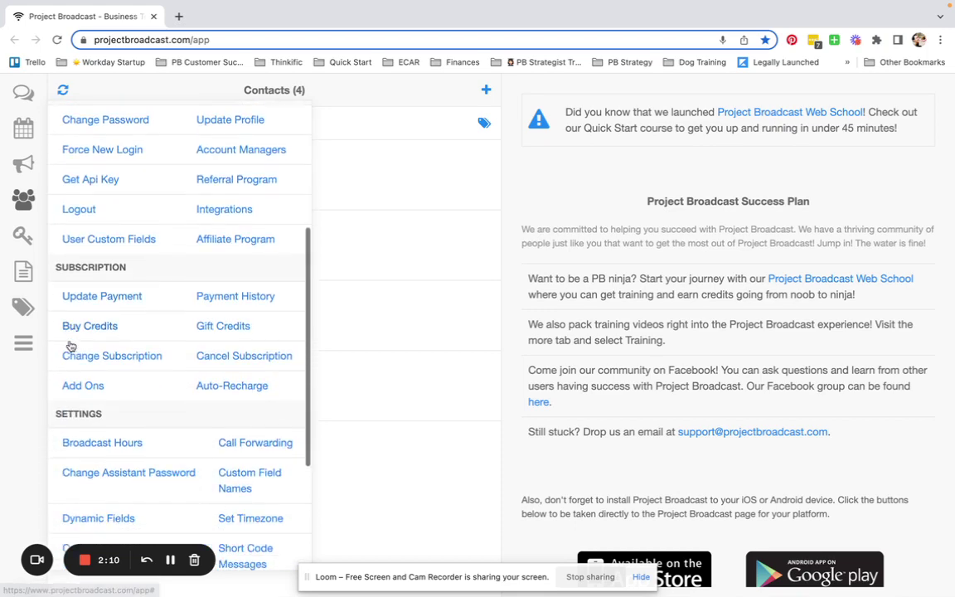
{"action": "scroll", "coordinate": [70, 345], "scroll_direction": "down", "scroll_amount": 1}
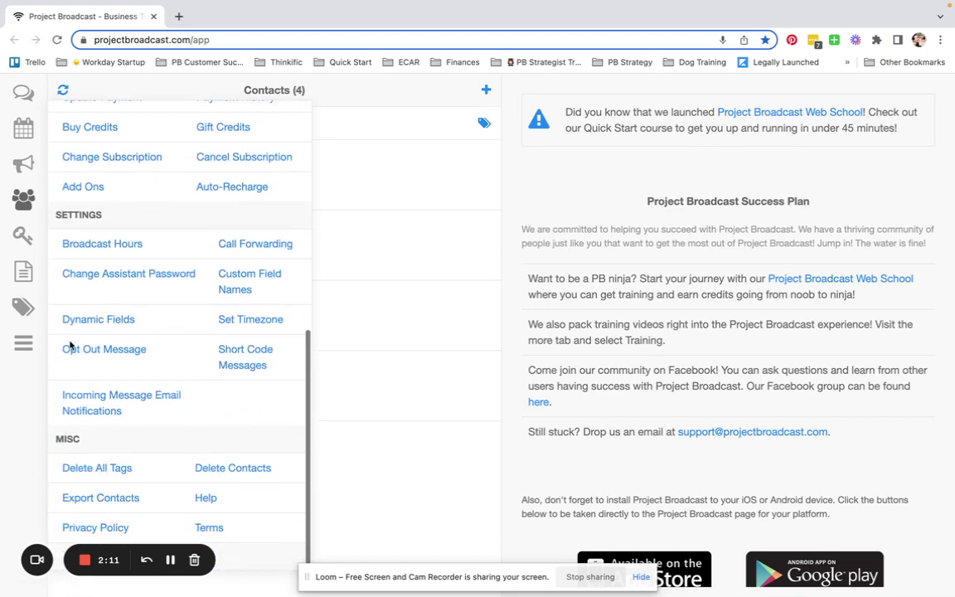
{"action": "left_click", "coordinate": [255, 469]}
{"action": "left_click", "coordinate": [318, 388]}
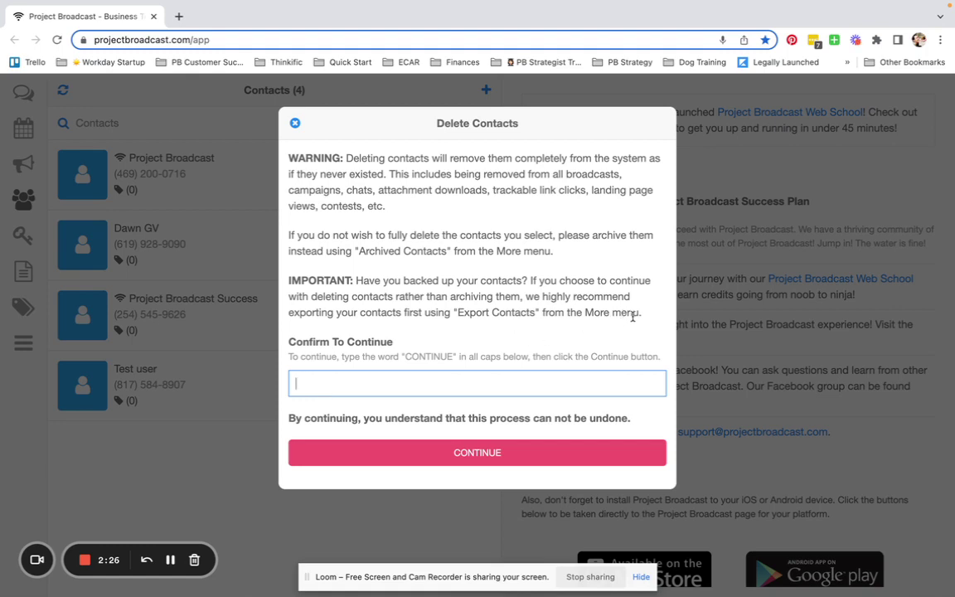
{"action": "left_click_drag", "start_coordinate": [644, 317], "coordinate": [286, 290]}
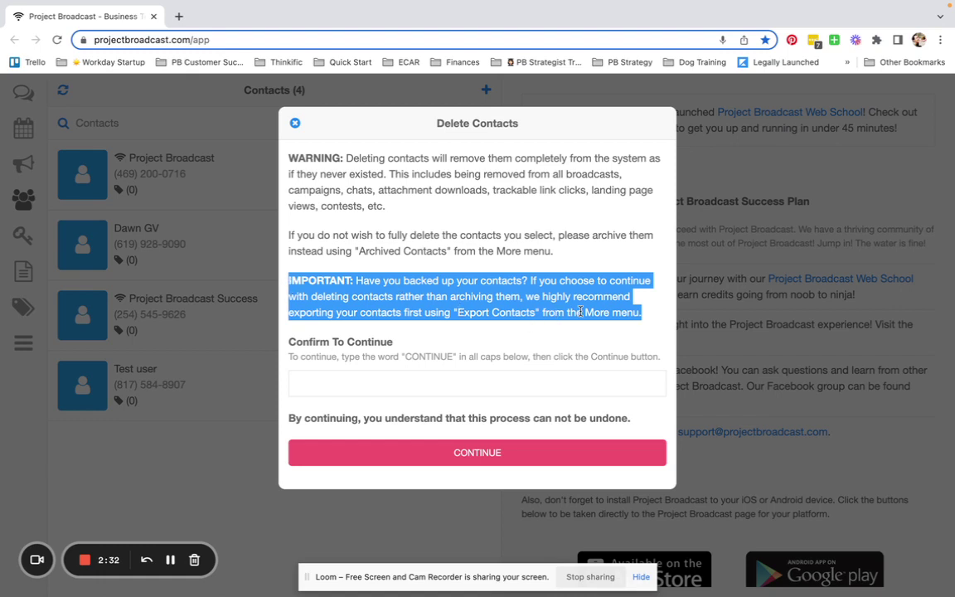
{"action": "left_click", "coordinate": [319, 384]}
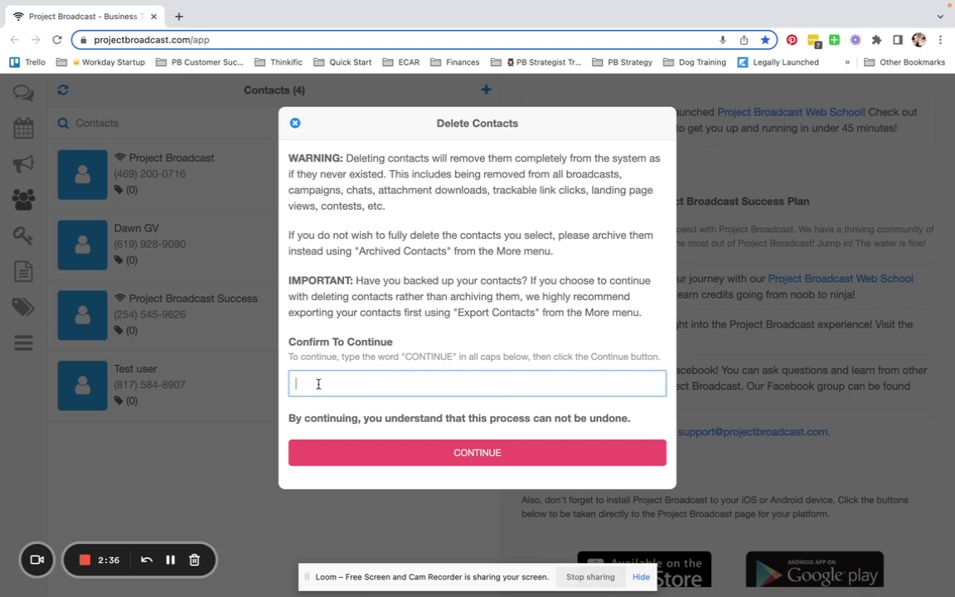
{"action": "type", "text": "CONTINUE"}
{"action": "left_click", "coordinate": [459, 454]}
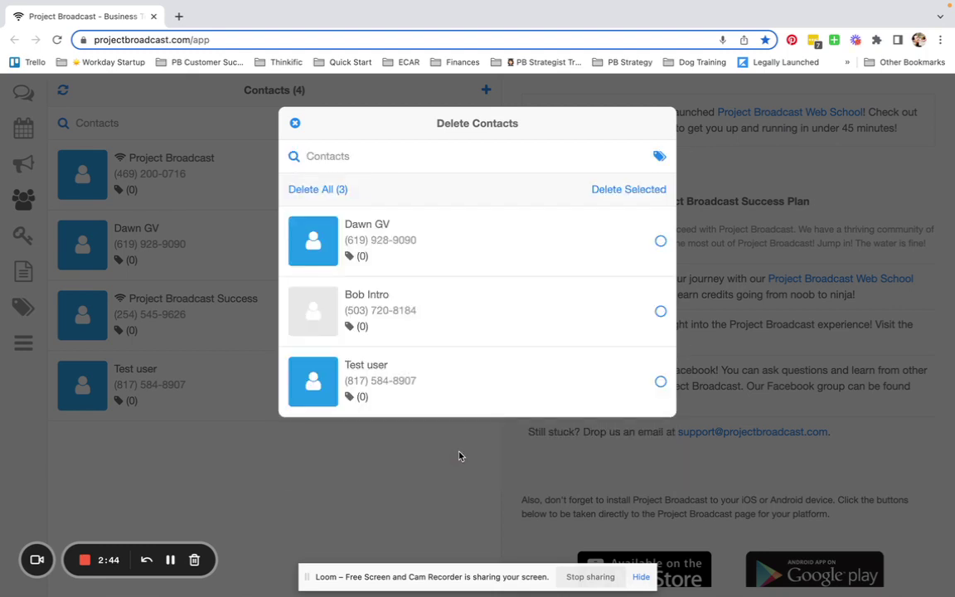
Select the contact and delete it, confirming with the phrase 'DELETE 1 CONTACTS'.
{"action": "left_click", "coordinate": [401, 241]}
{"action": "left_click", "coordinate": [622, 190]}
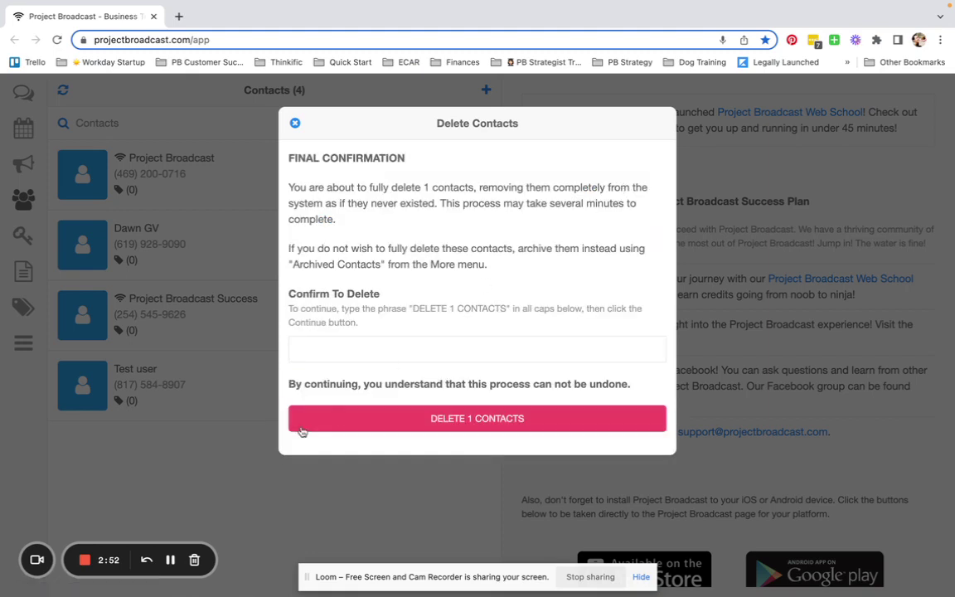
{"action": "left_click", "coordinate": [321, 349]}
{"action": "type", "text": "DE"}
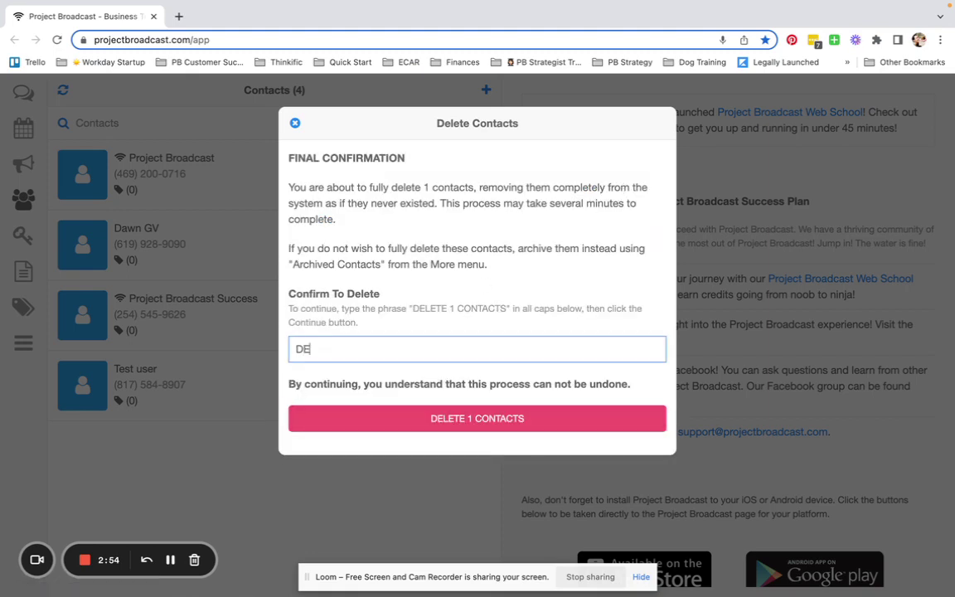
{"action": "type", "text": "LETE 1 CONTACTS"}
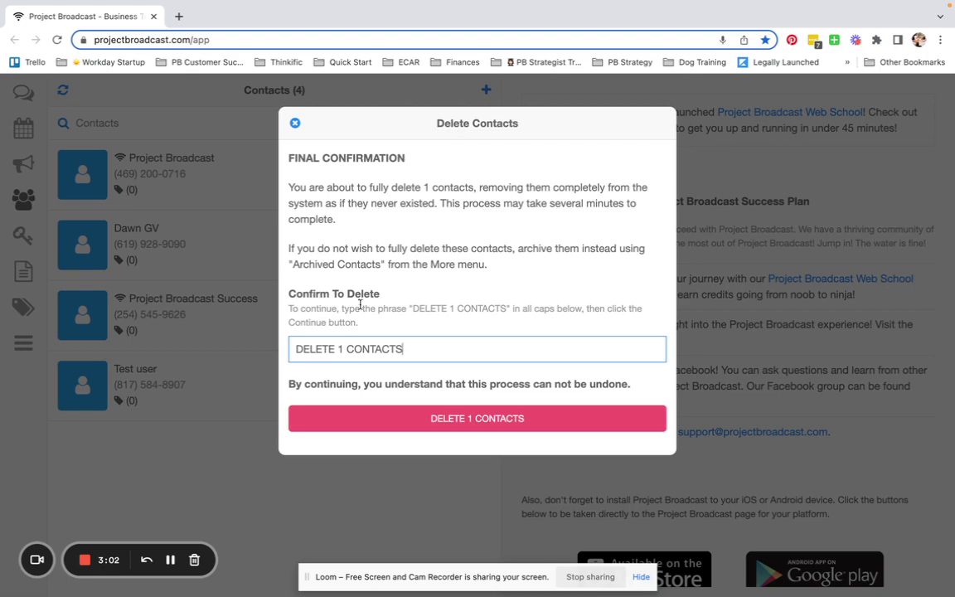
{"action": "left_click", "coordinate": [478, 425]}
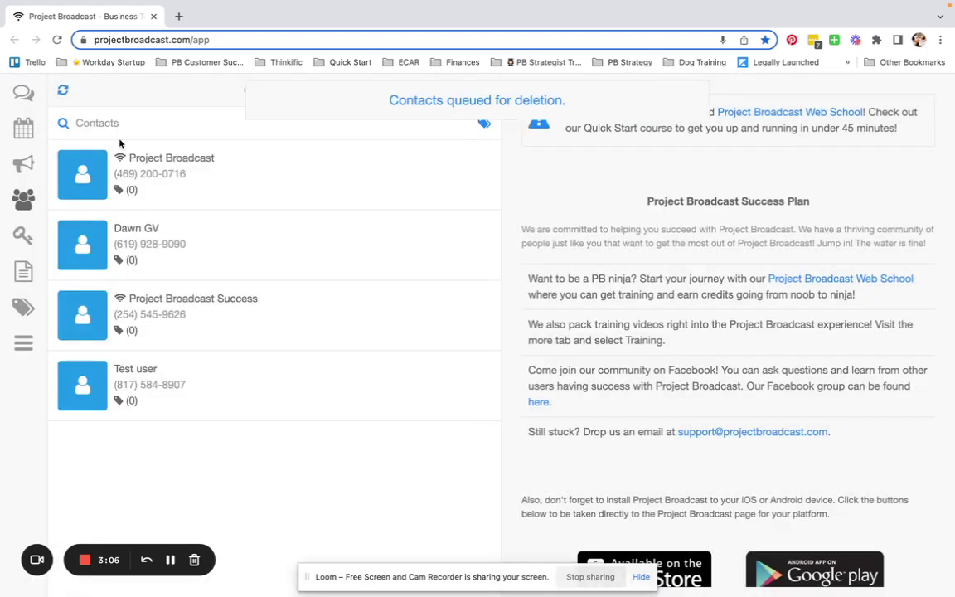
{"action": "left_click", "coordinate": [64, 92]}
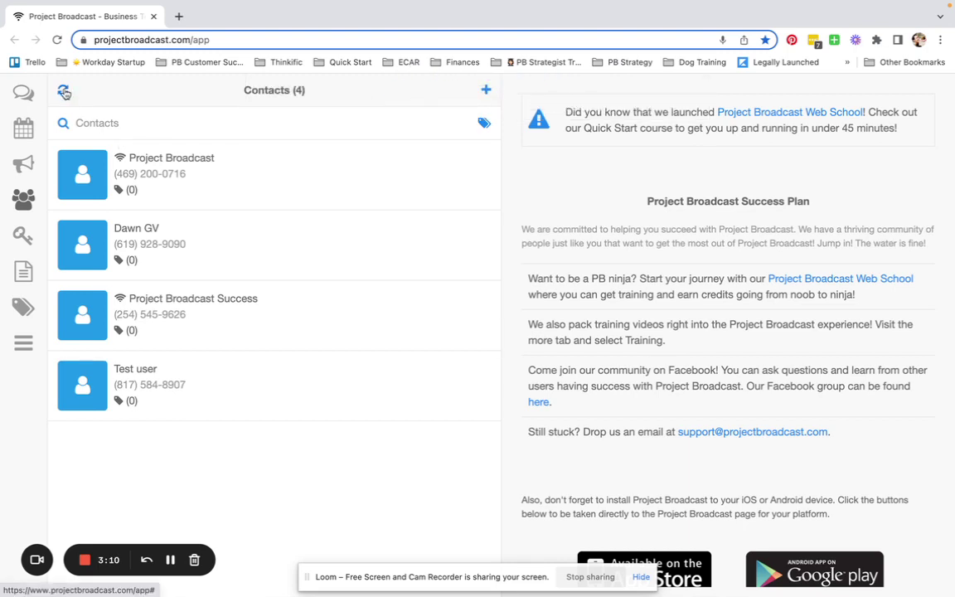
{"action": "left_click", "coordinate": [64, 91]}
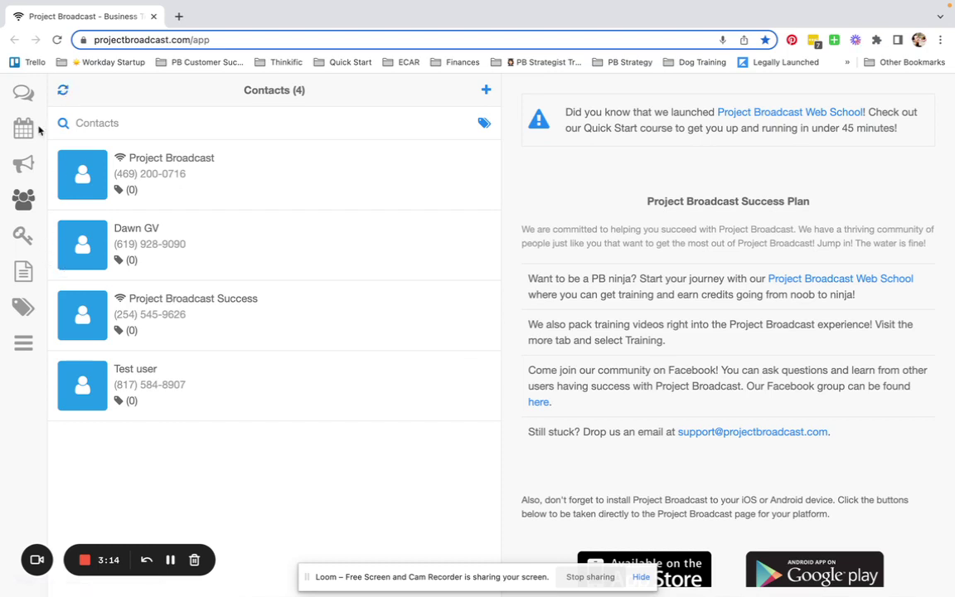
{"action": "left_click", "coordinate": [63, 89]}
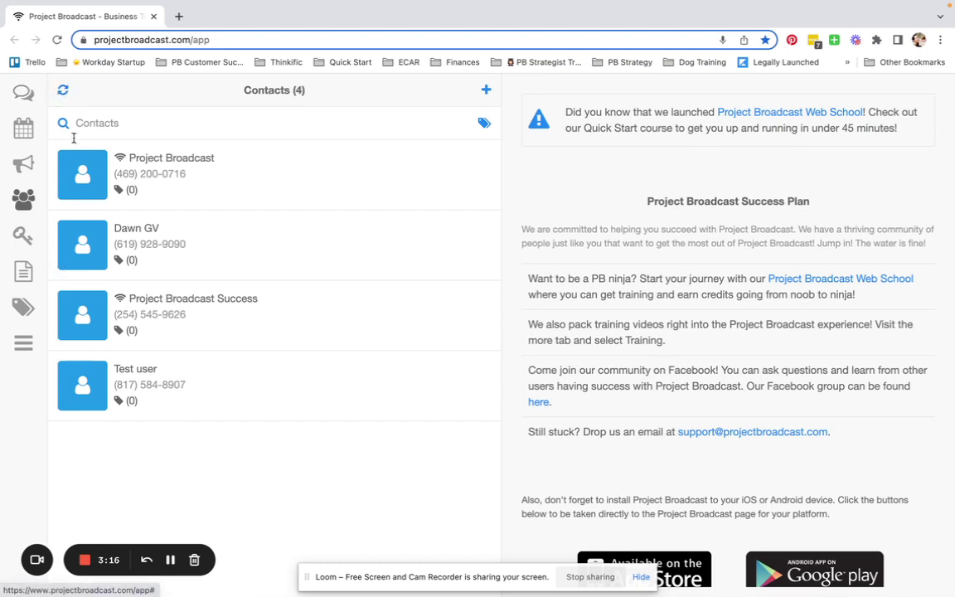